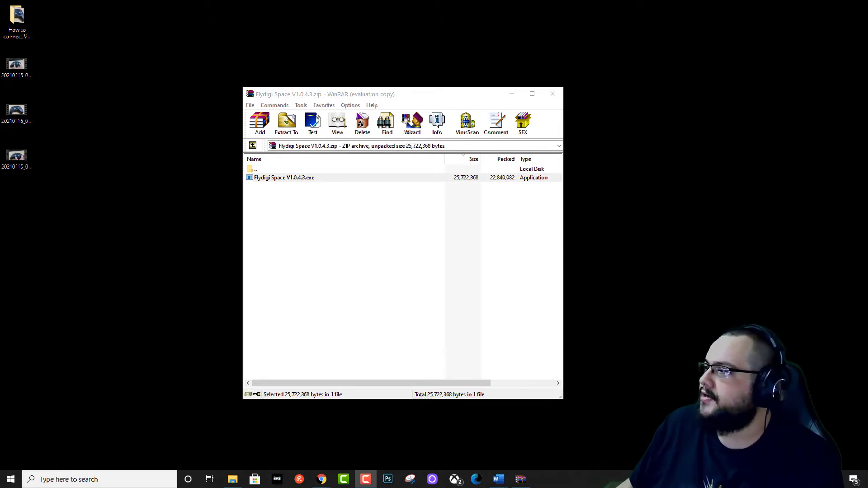
- Open the Flydigi Game Center page, extract the Flydigi Space exe to the desktop, and launch it
left_click(322, 479)
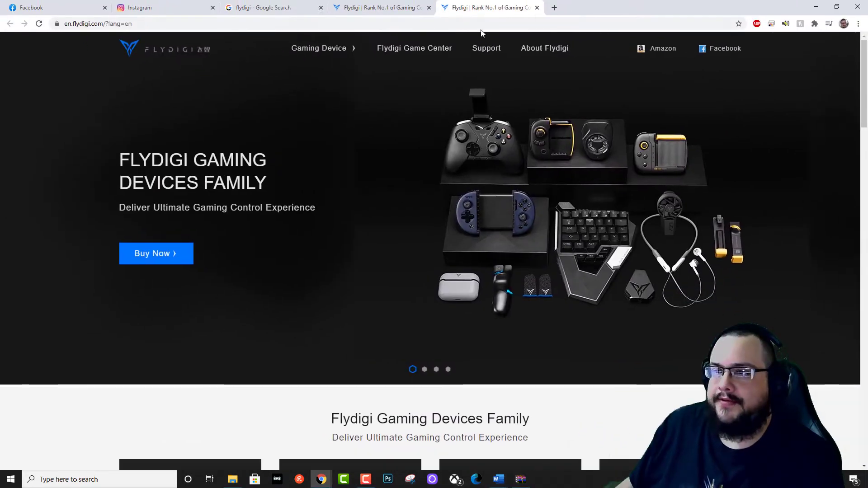
left_click(406, 54)
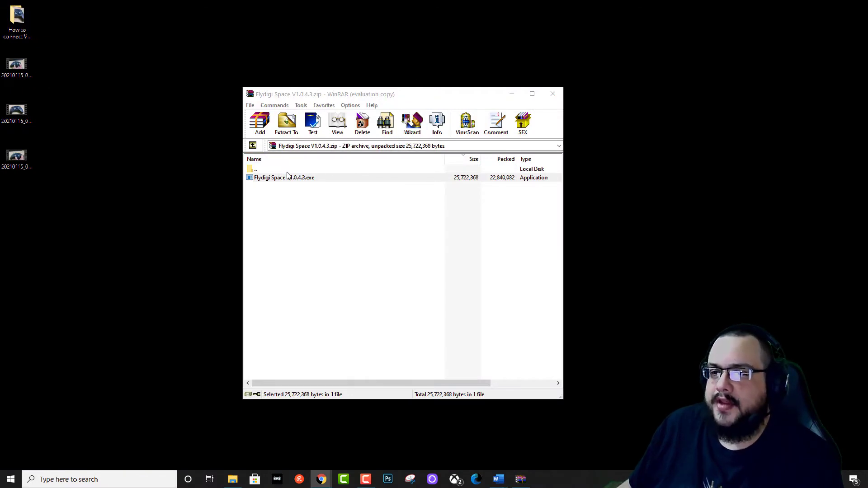
left_click_drag(289, 179, 169, 117)
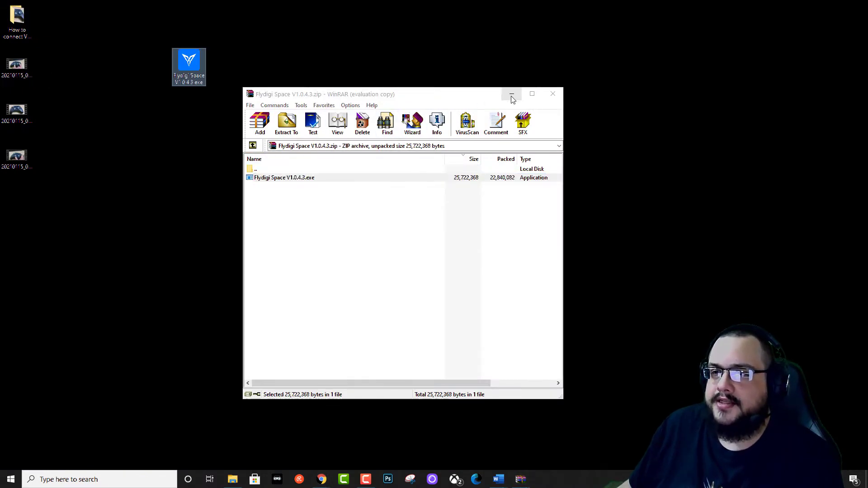
left_click(553, 93)
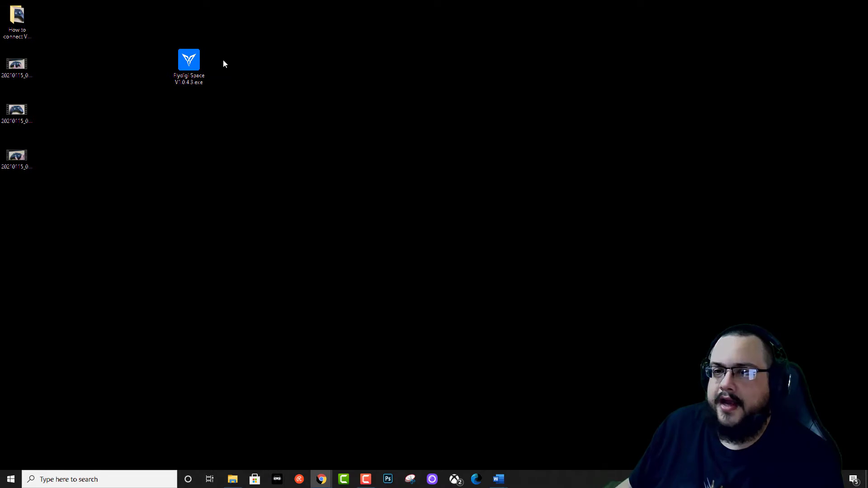
double_click(181, 76)
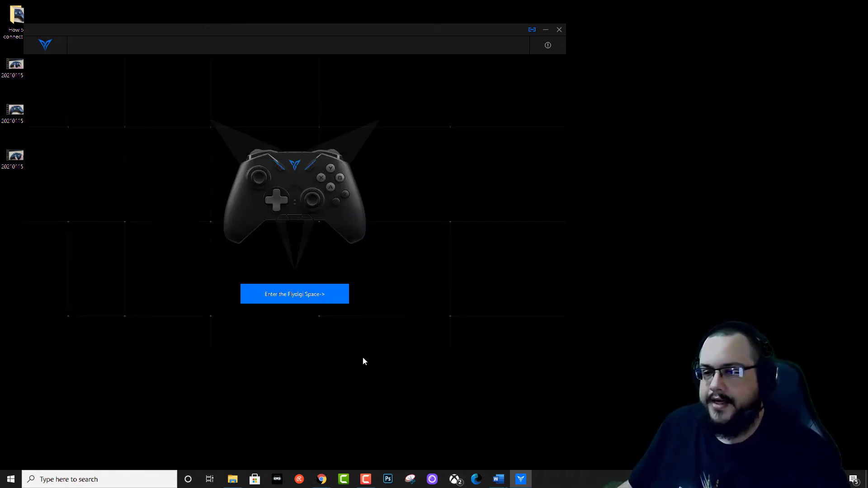
- Enter Flydigi Space and wait for the Config1 overview of keys, lighting and joystick curves
left_click(306, 296)
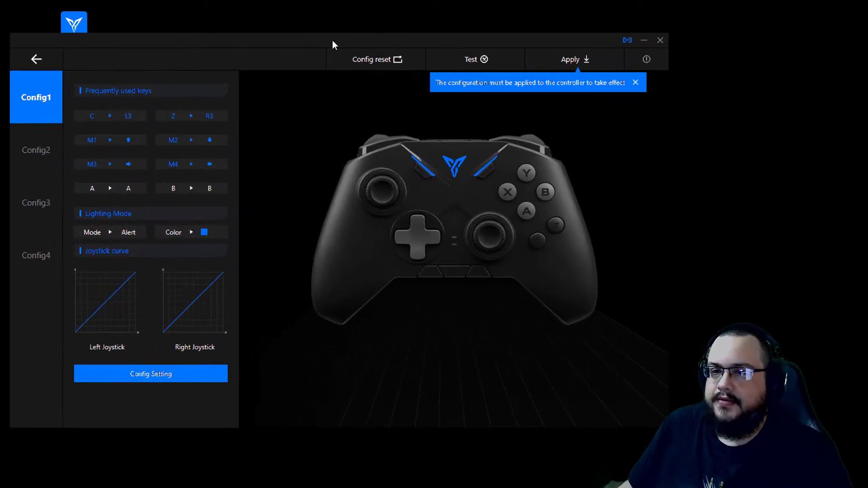
- Open Config1's settings and try the Hide and Hunt lighting modes before settling on Alert
left_click(156, 375)
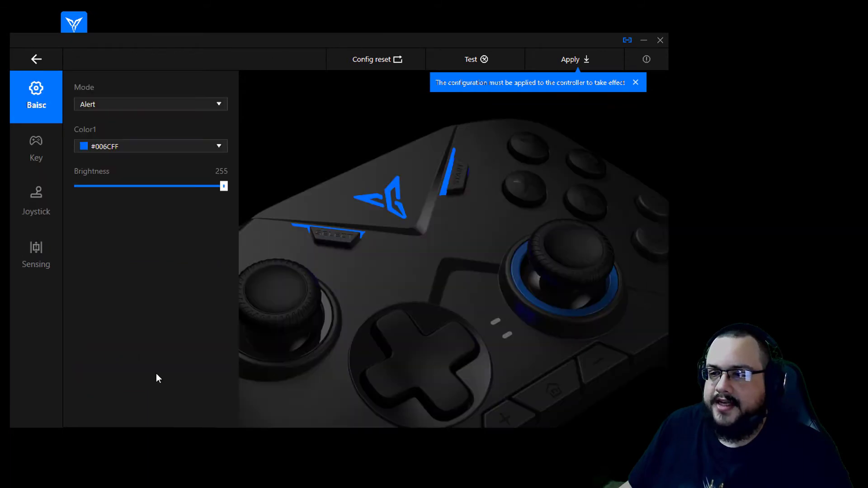
left_click(189, 105)
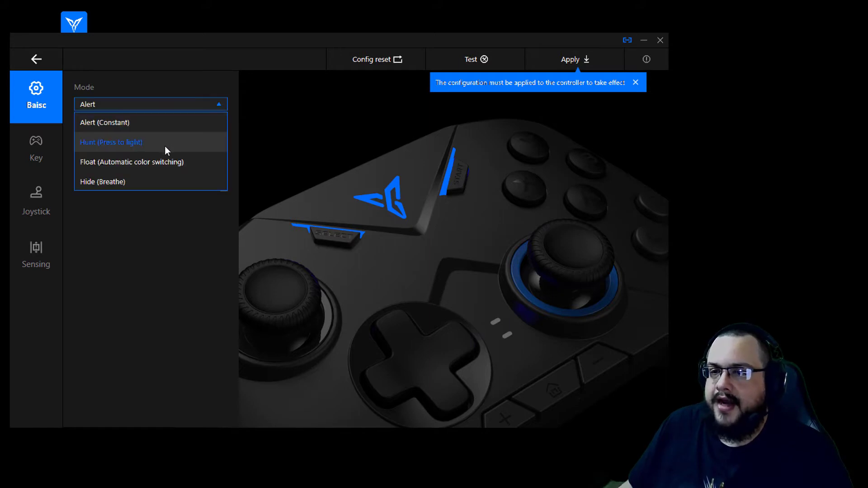
left_click(154, 181)
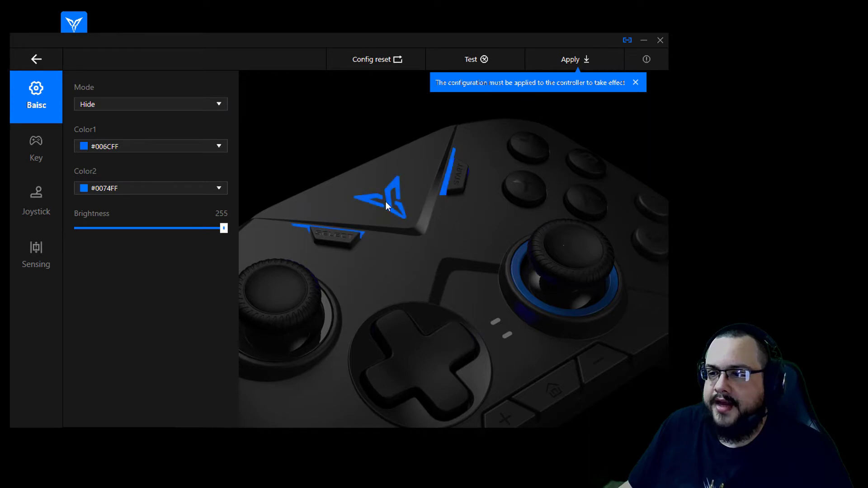
left_click(104, 98)
left_click(112, 125)
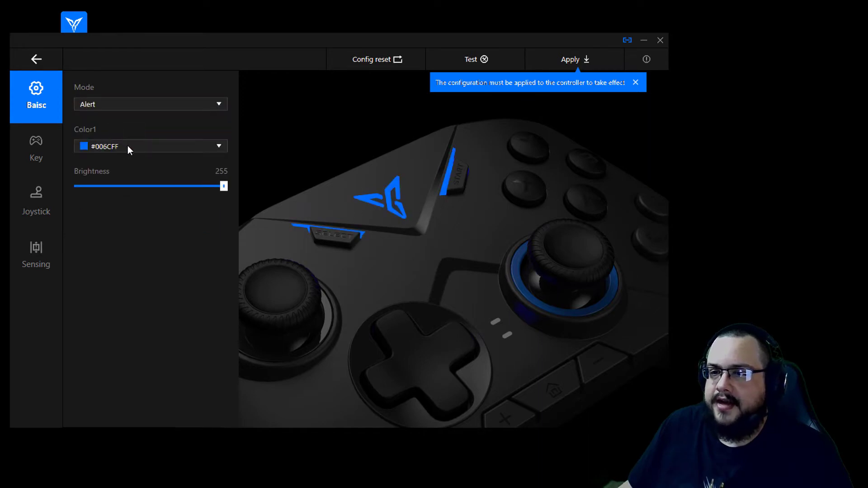
left_click(127, 146)
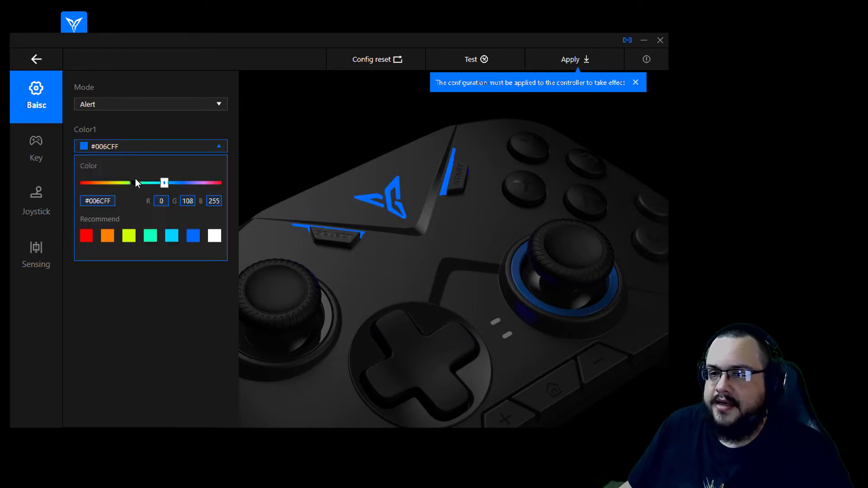
left_click(138, 146)
left_click(135, 105)
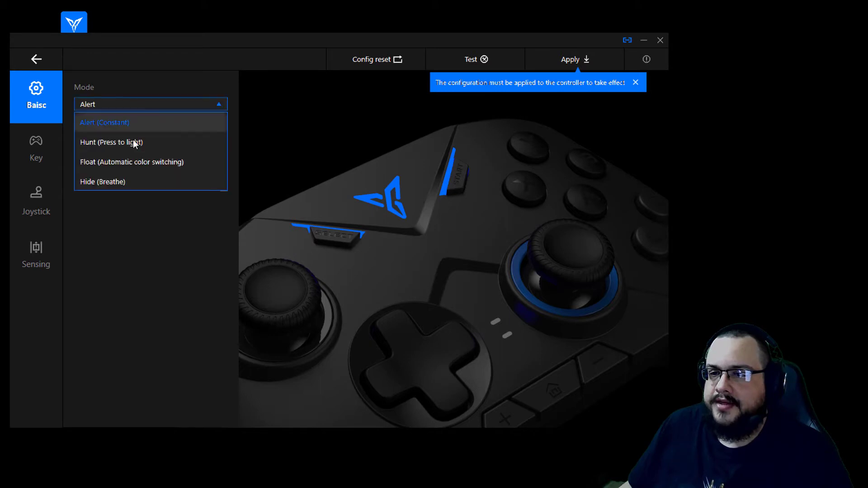
left_click(133, 143)
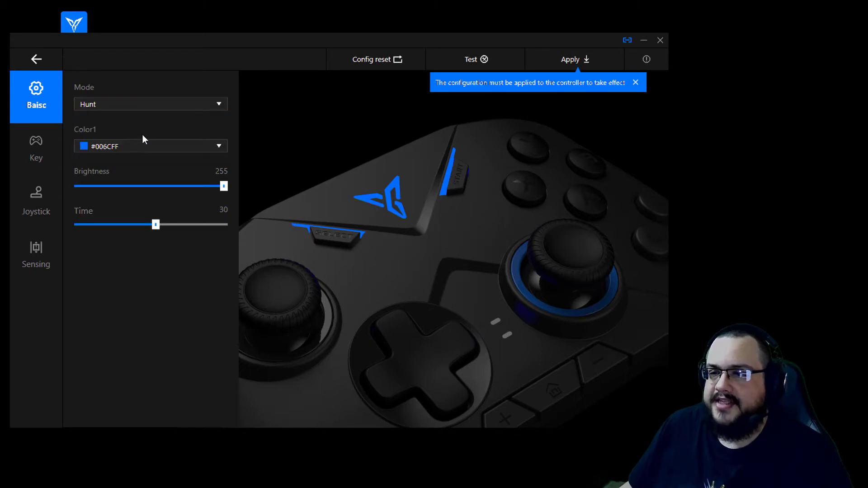
left_click(152, 108)
left_click(151, 123)
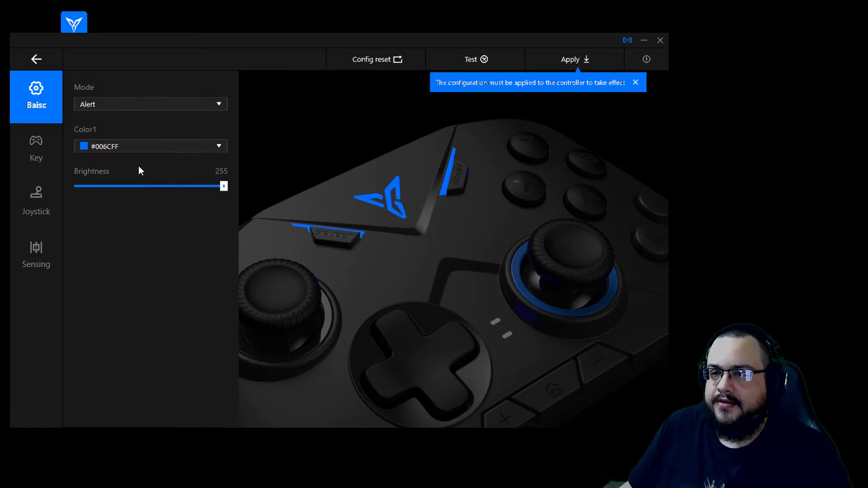
- Set the Alert mode's Color1 to pure blue #0000FF at brightness 255
left_click(123, 144)
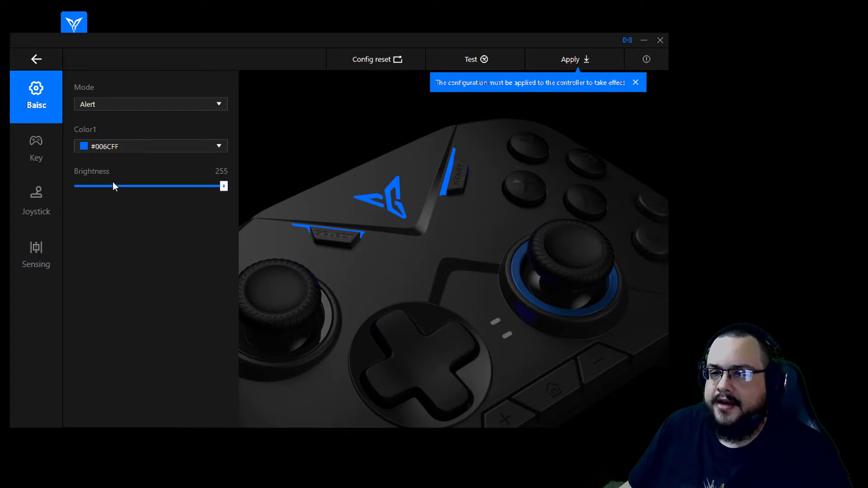
left_click(140, 146)
mouse_move(161, 185)
left_mouse_down()
mouse_move(79, 186)
mouse_move(153, 194)
left_mouse_up()
left_click(197, 234)
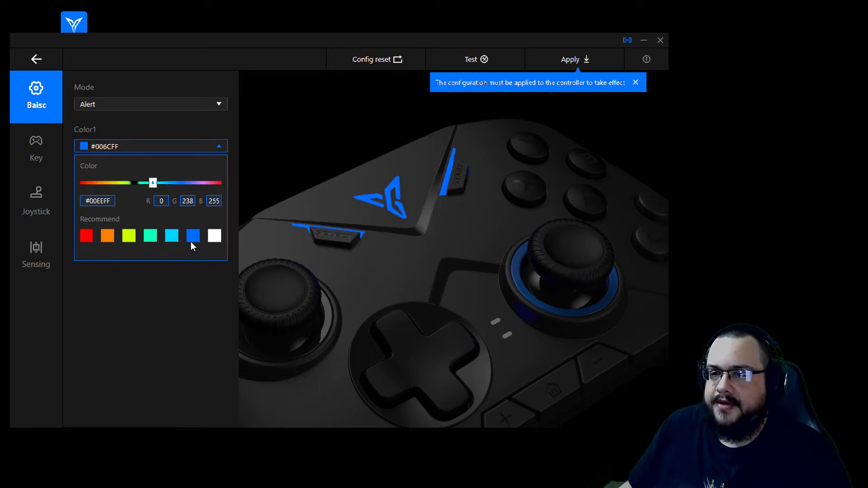
left_click(193, 236)
left_click(178, 297)
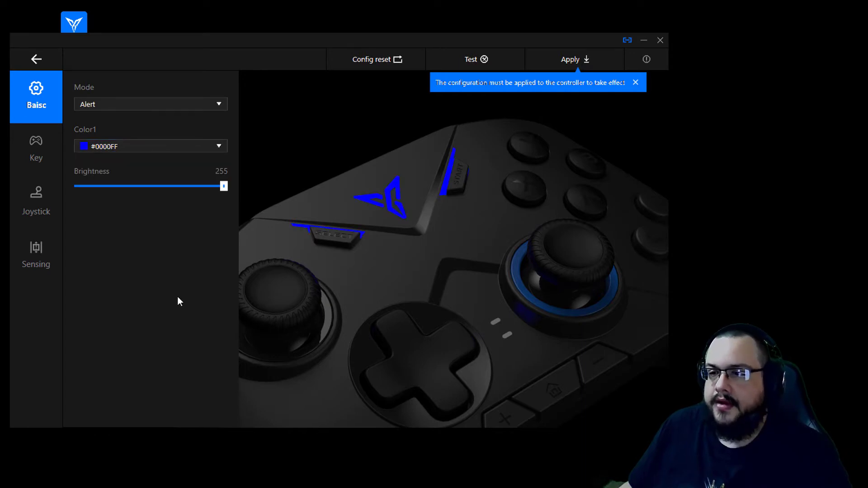
- Check the C key's L3 mapping and macro options, then return to the key mapping list
left_click(38, 155)
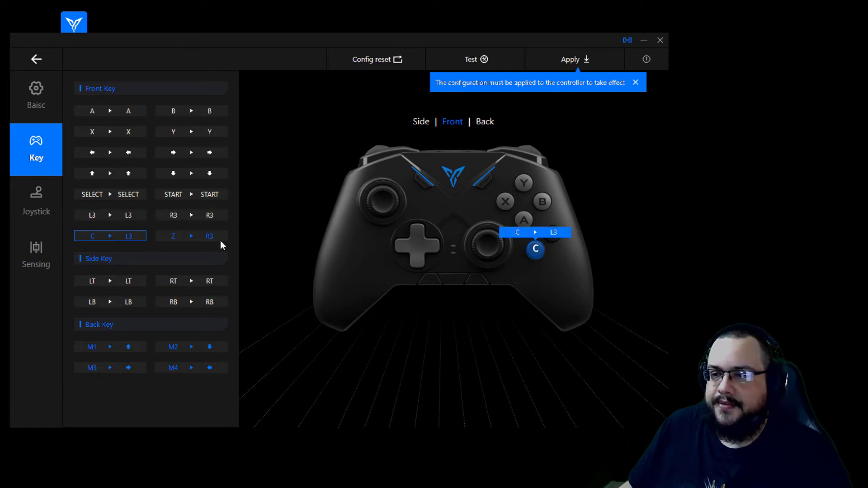
mouse_move(80, 236)
mouse_move(194, 240)
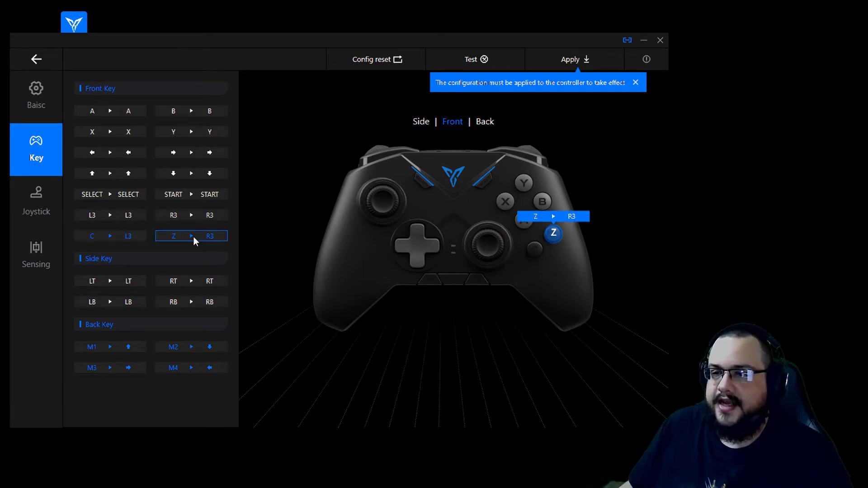
mouse_move(141, 240)
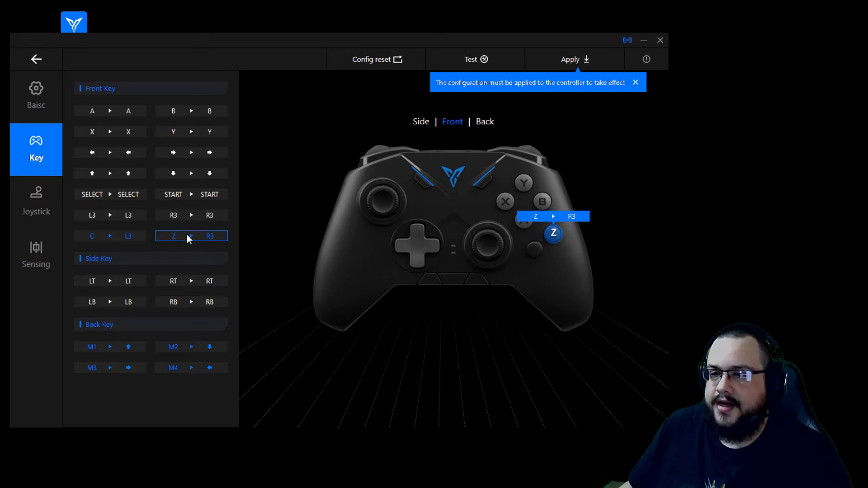
left_click(134, 241)
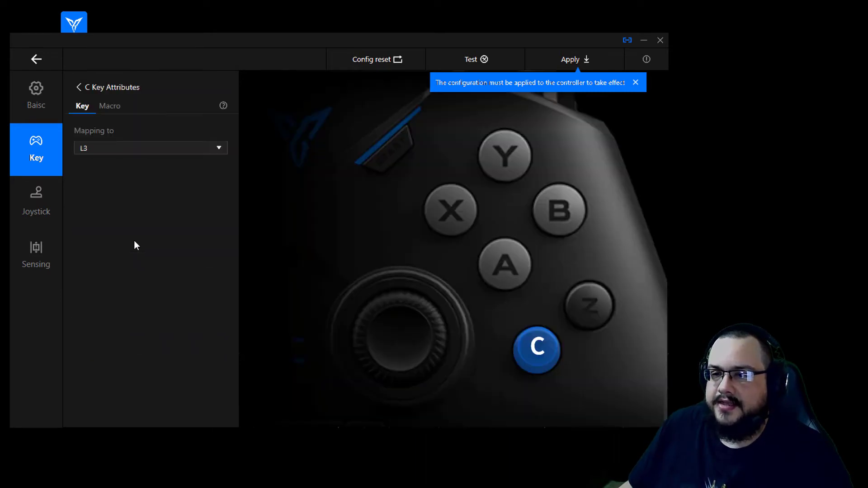
left_click(144, 149)
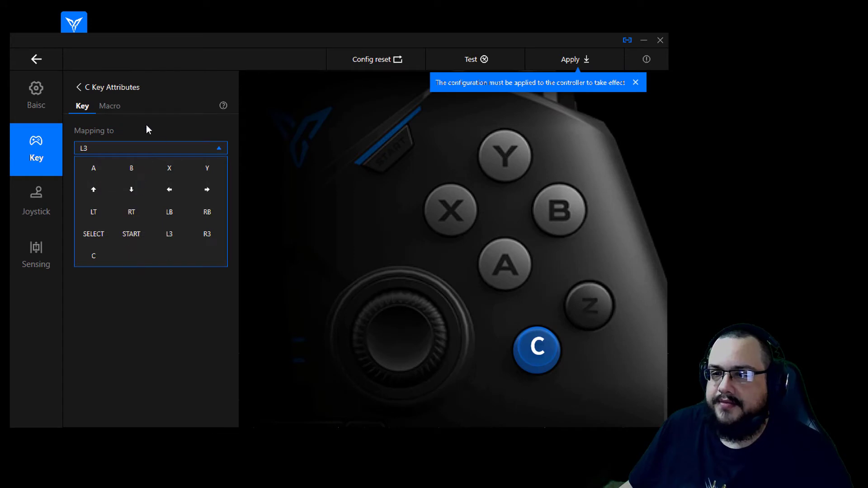
left_click(110, 107)
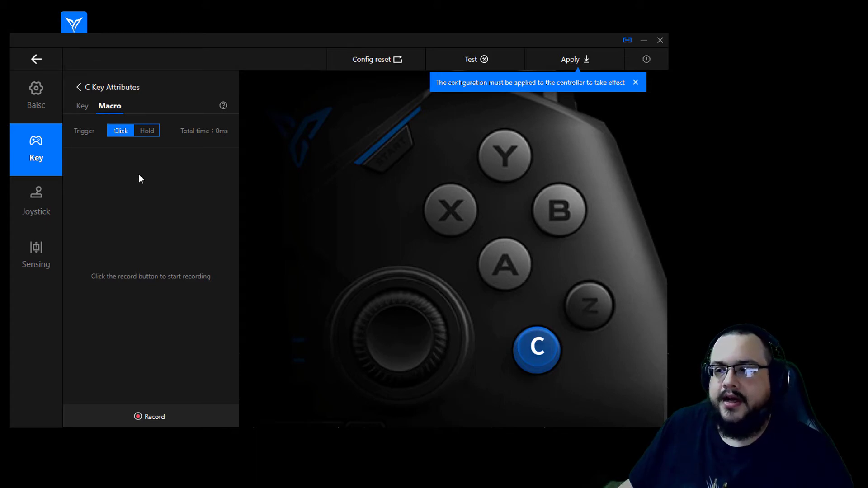
left_click(77, 87)
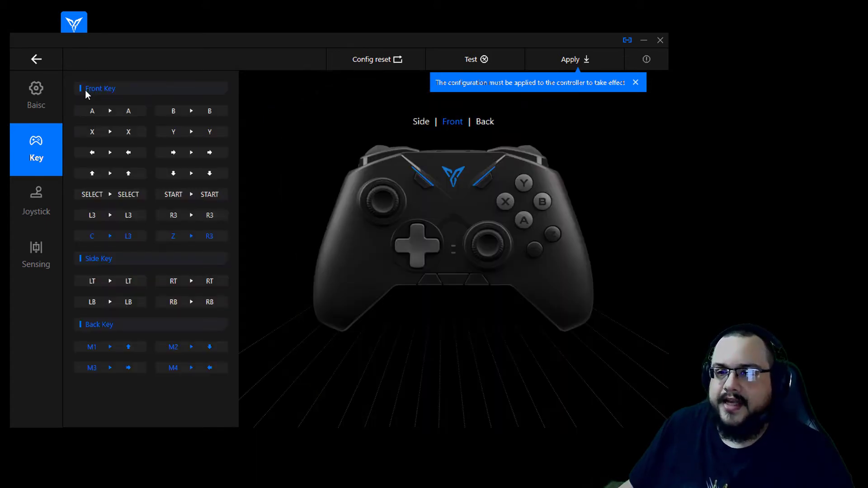
- Compare the right joystick's curve, then return to the left stick's Default linear curve
left_click(36, 194)
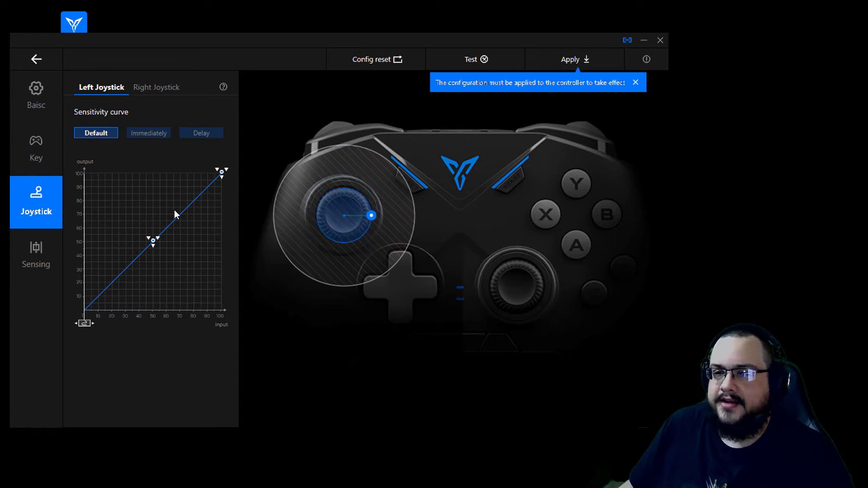
left_click(148, 91)
left_click(109, 89)
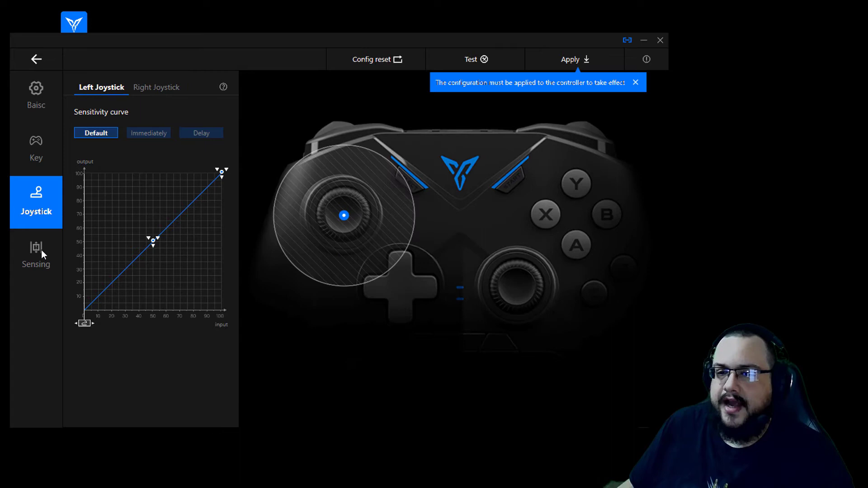
- Map gyro sensing to the Right Joystick, keeping hold-to-open with LT at sensitivity 7
left_click(42, 250)
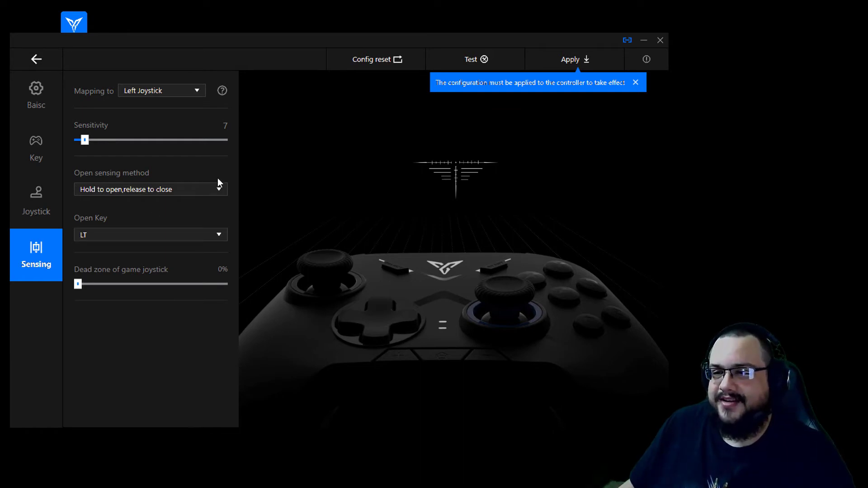
left_click(170, 96)
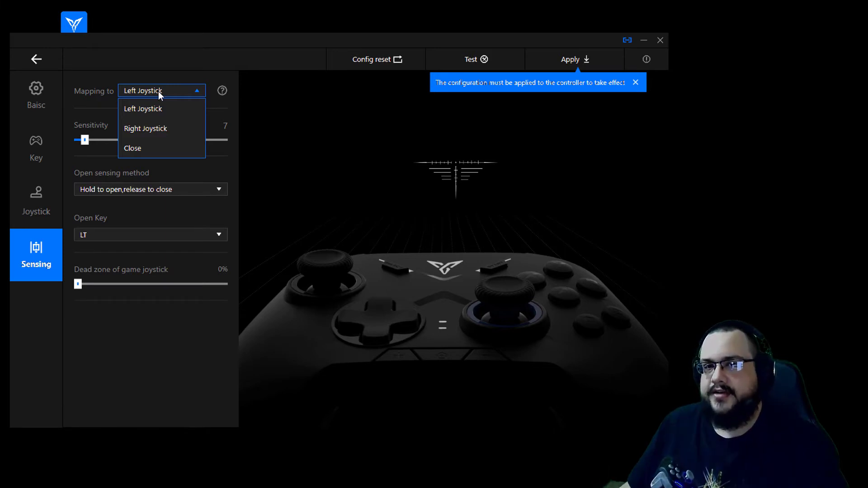
left_click(166, 131)
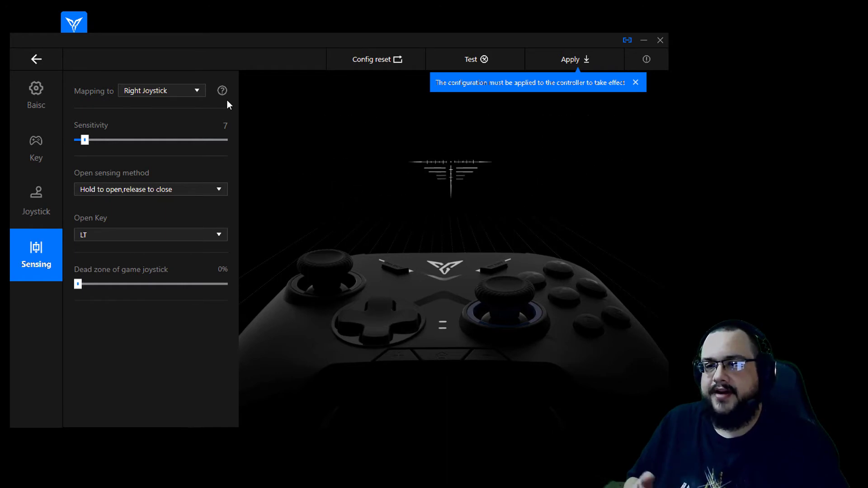
left_click(157, 189)
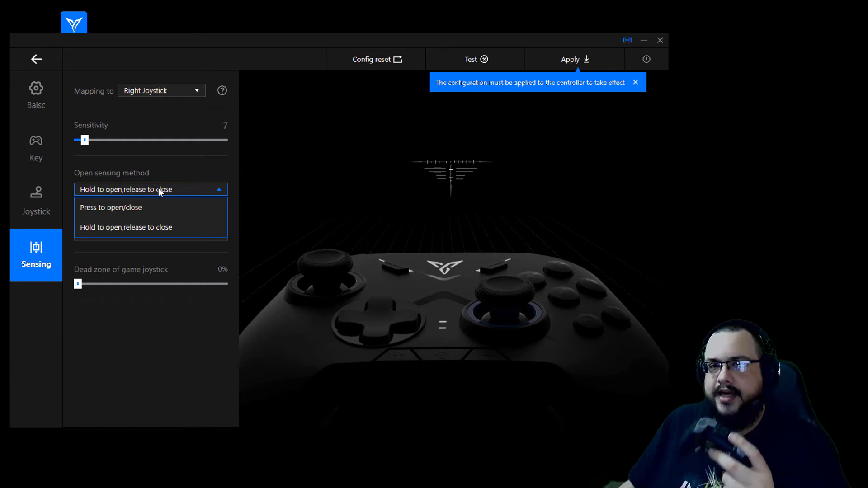
left_click(160, 190)
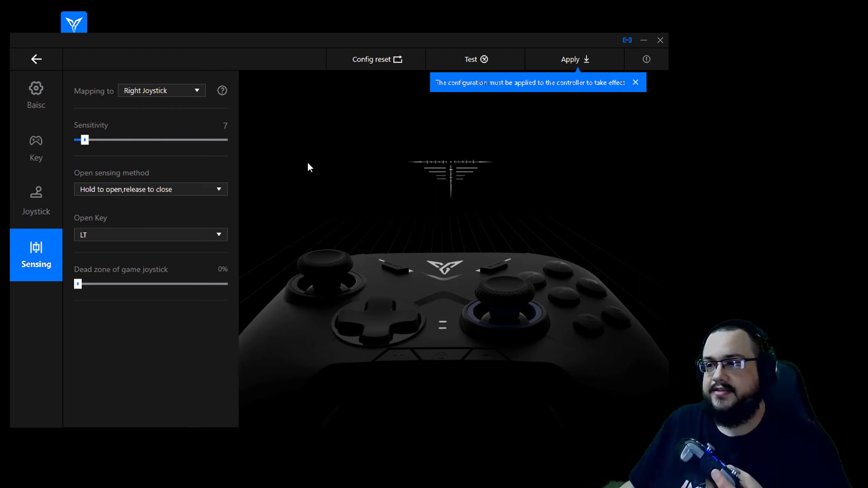
- Apply the modified settings to the controller's Config1 when leaving the editor
left_click(48, 62)
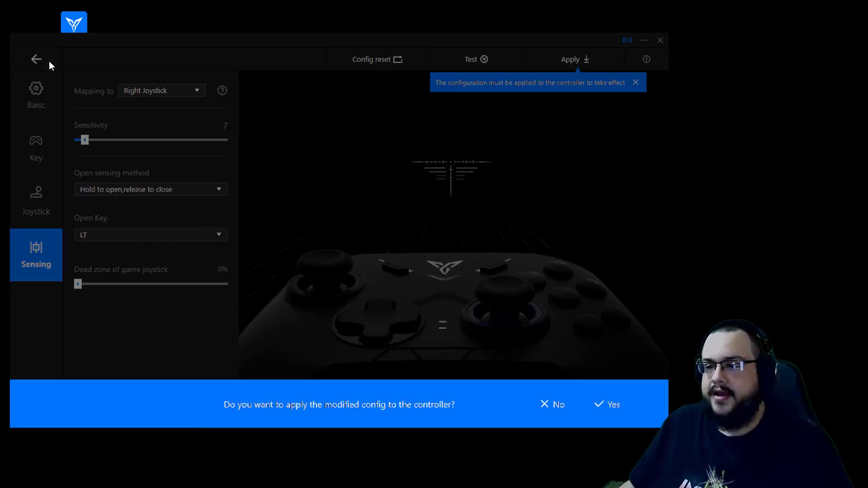
left_click(613, 406)
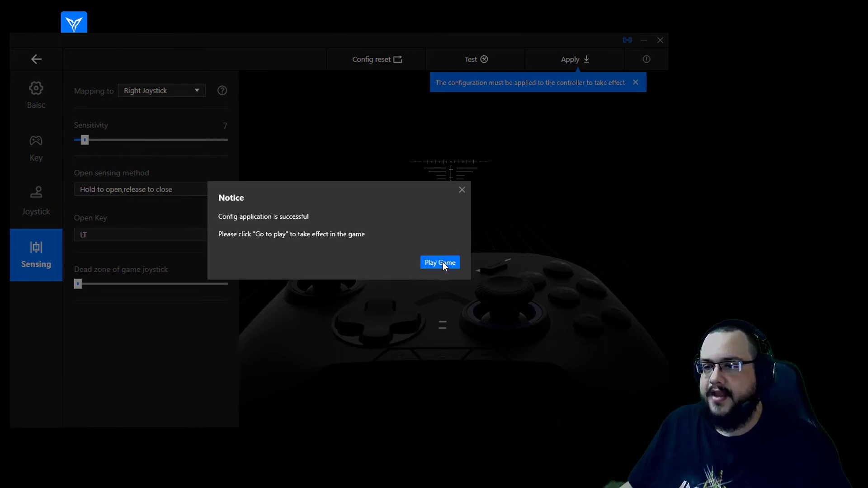
left_click(462, 190)
- Reapply the configuration from the Config1 overview, then look over the Config2 and Config3 slots
left_click(37, 63)
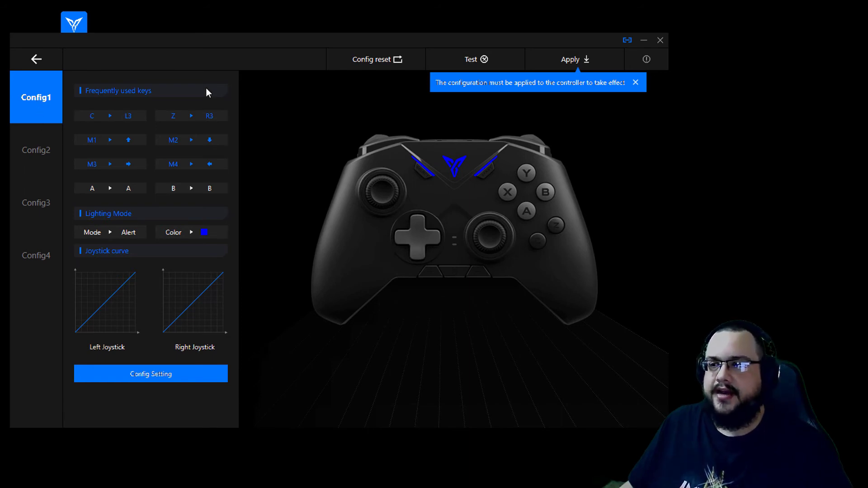
left_click(579, 60)
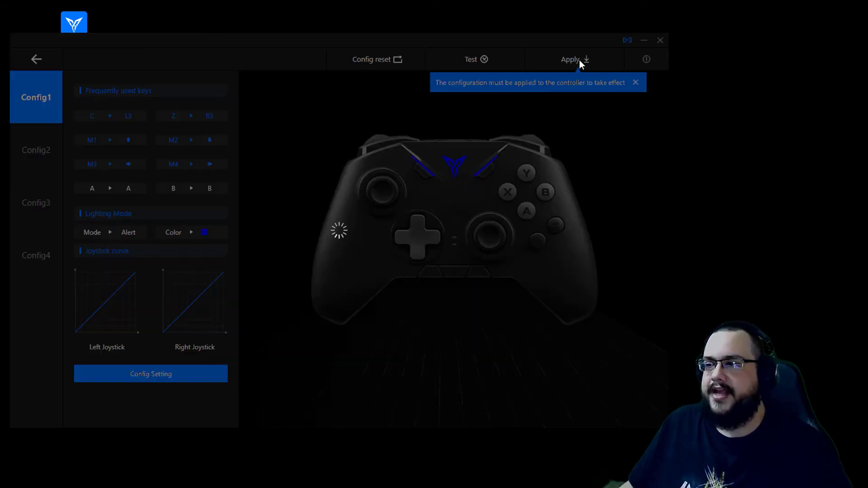
left_click(462, 190)
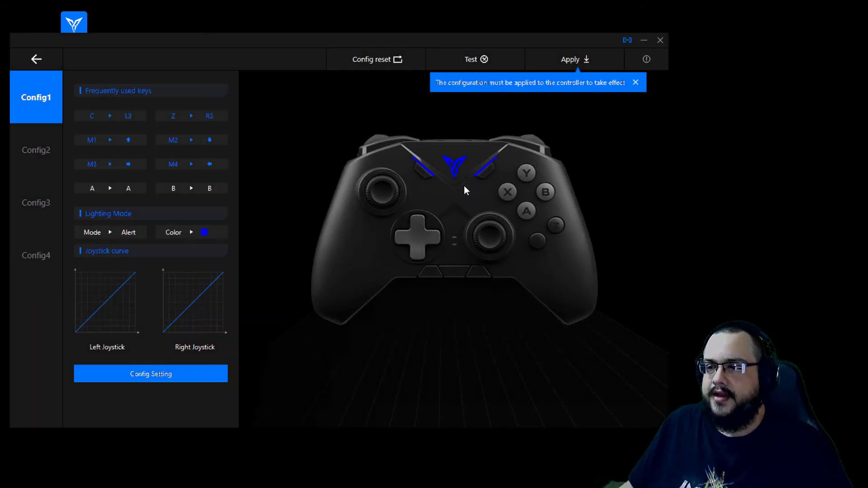
left_click(28, 145)
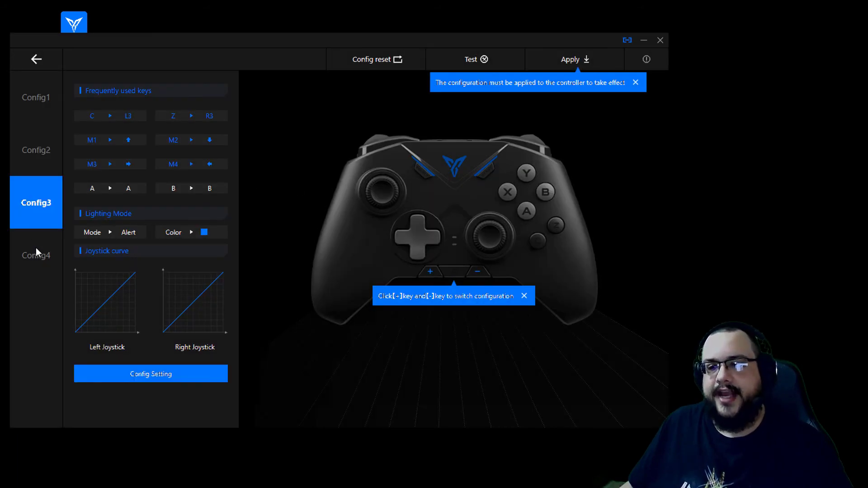
left_click(36, 249)
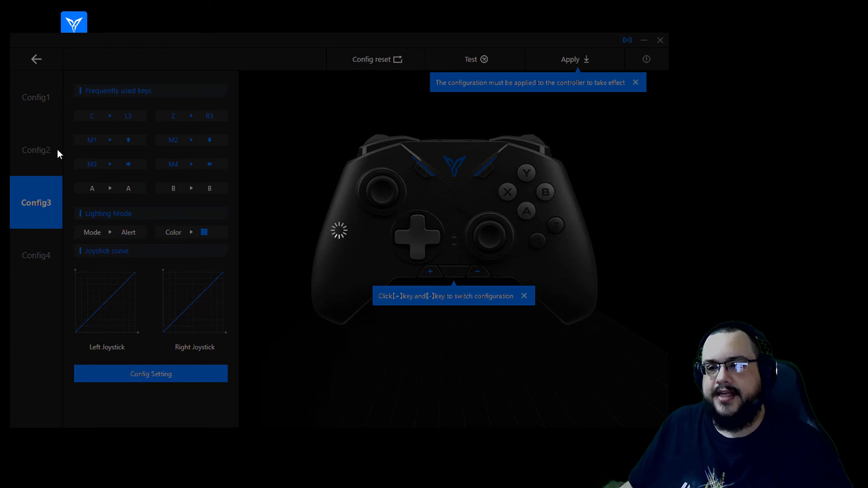
left_click(37, 60)
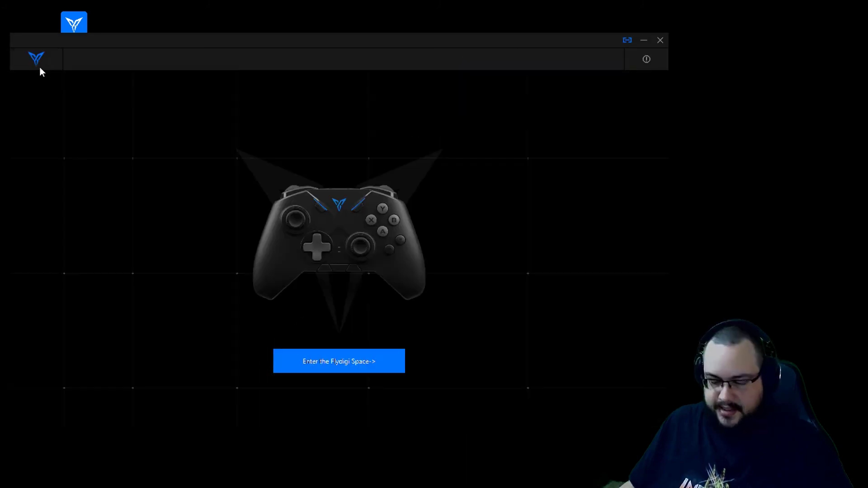